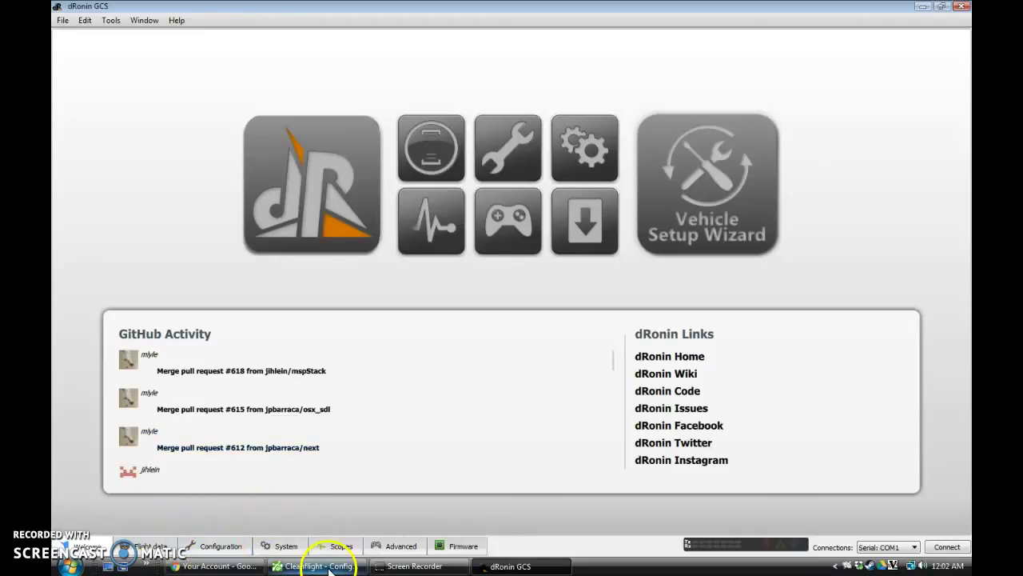
Switch to Cleanflight Configurator, connect to the flight controller on COM7 at 115200 to check its setup view, and disconnect.
left_click(272, 566)
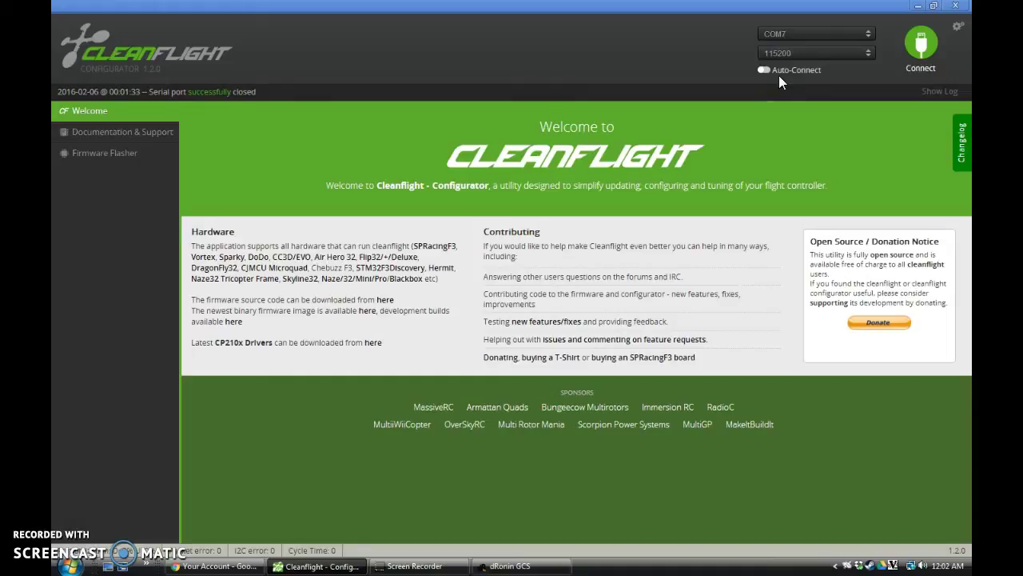
left_click(904, 60)
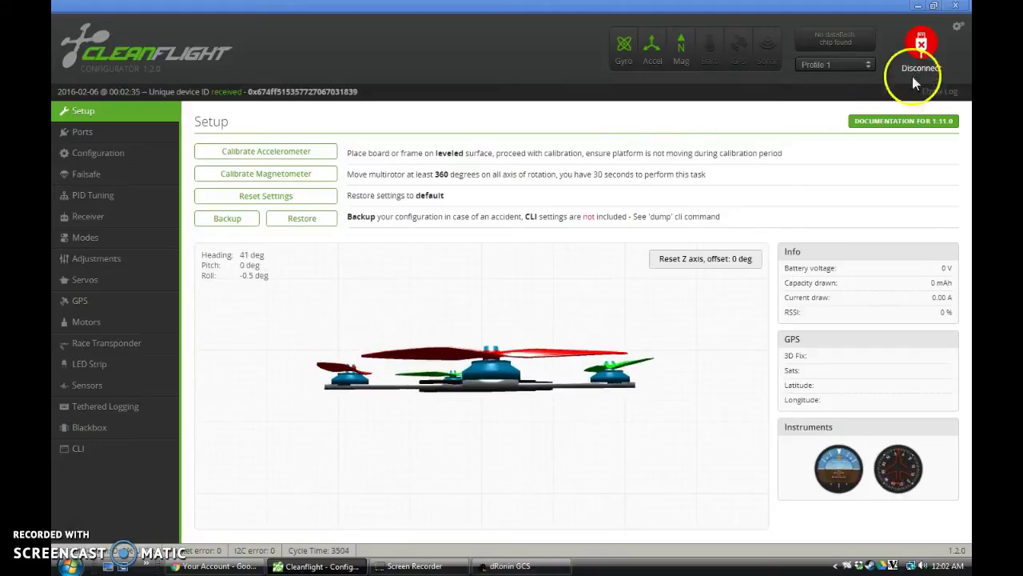
left_click(922, 45)
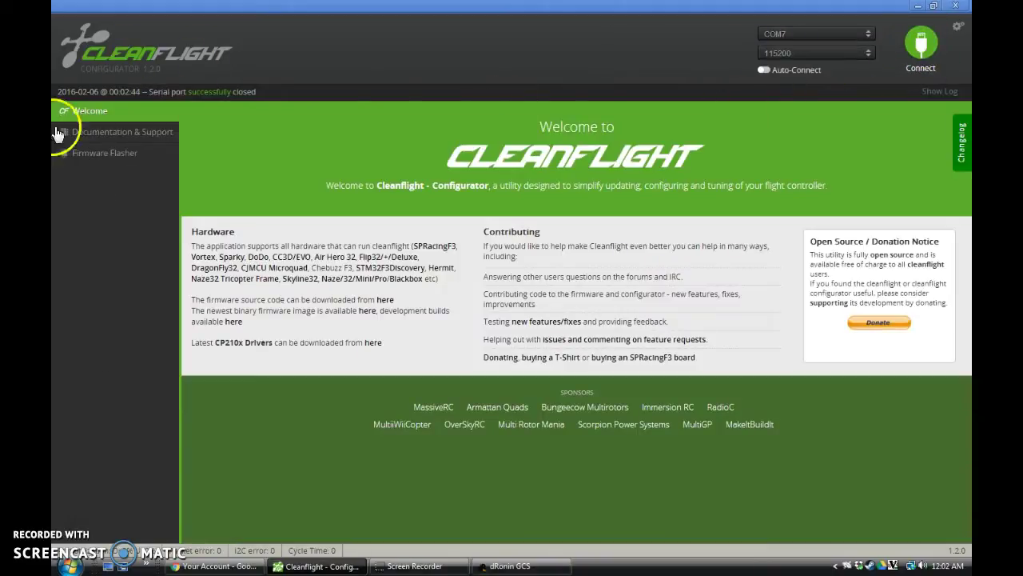
In the firmware flasher, load the local dRonin firmware file ef_naze32.
left_click(86, 152)
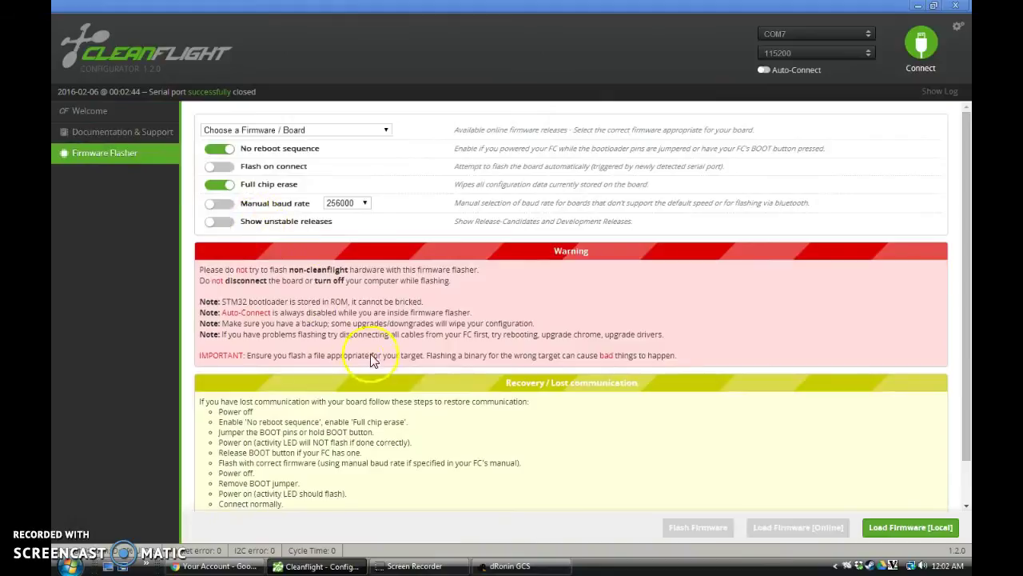
left_click(906, 531)
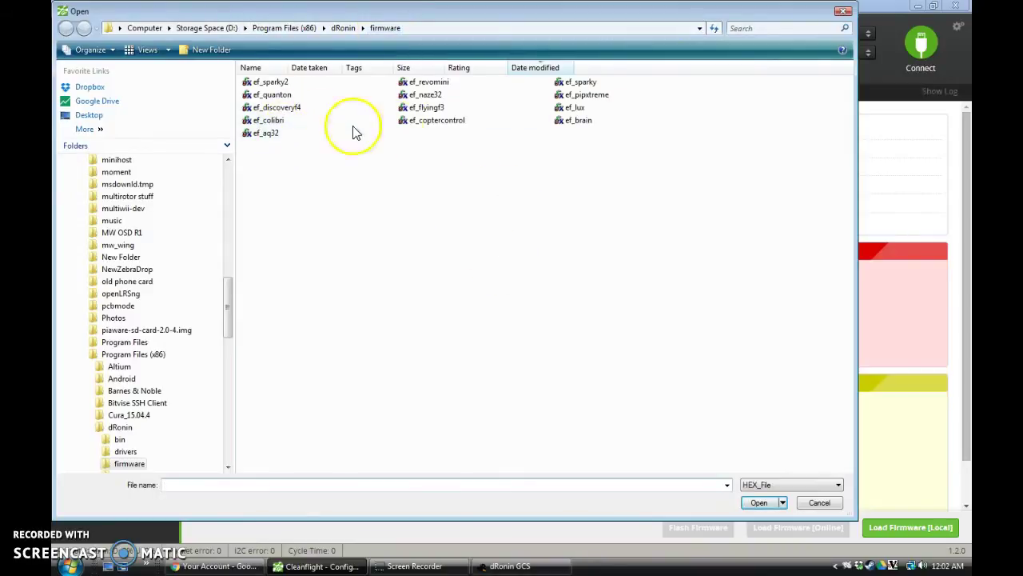
left_click(425, 96)
double_click(421, 94)
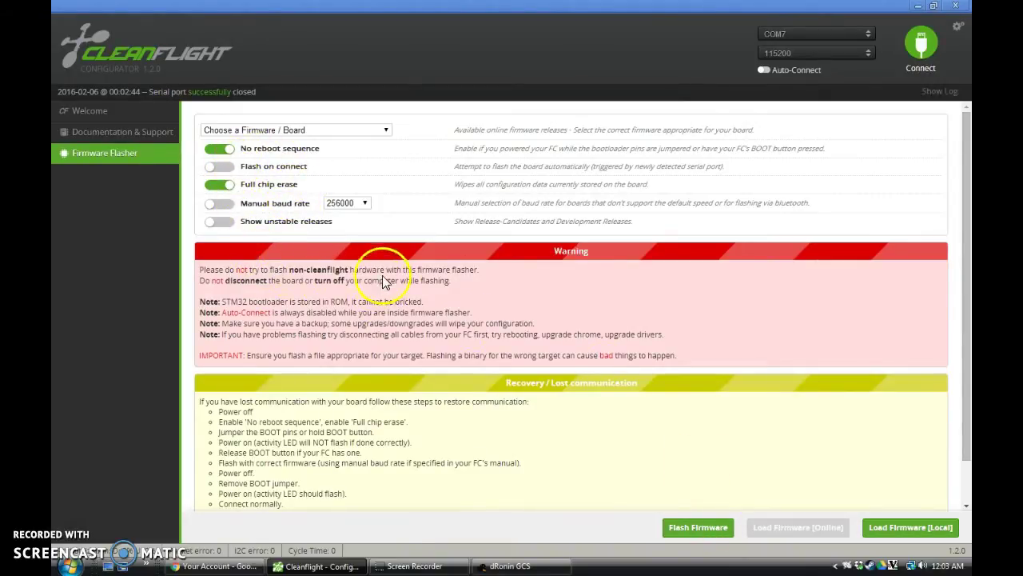
Try to flash the loaded ef_naze32 firmware with No reboot sequence enabled.
left_click(679, 531)
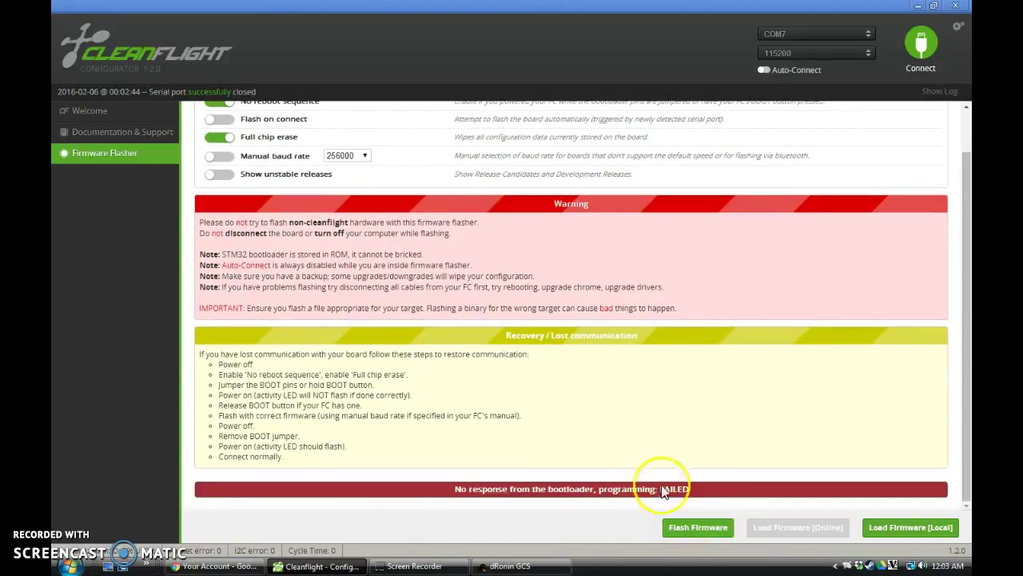
left_click(686, 531)
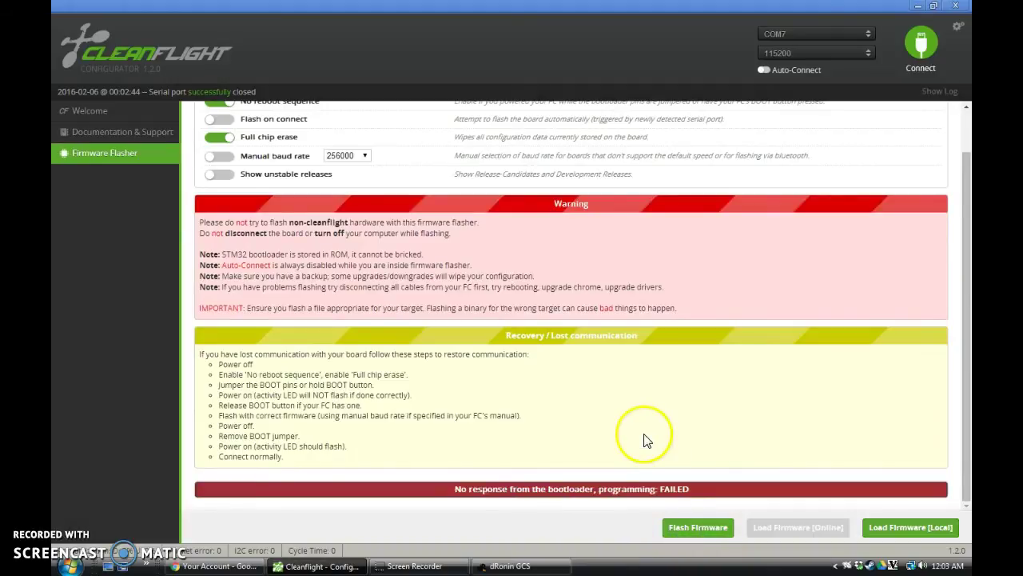
left_click(692, 532)
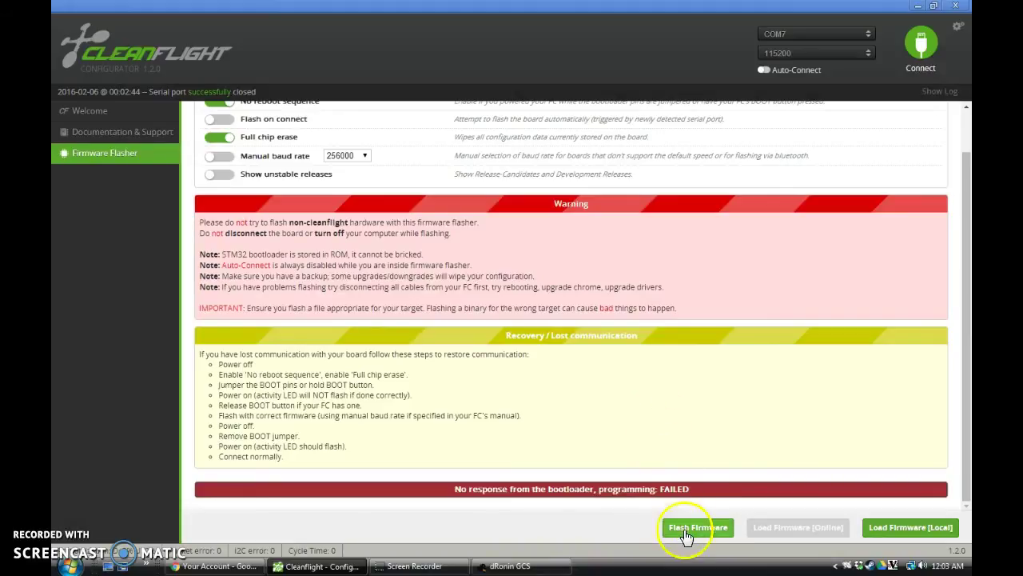
left_click(686, 530)
Turn off No reboot sequence and flash the ef_naze32 firmware to the board.
scroll(456, 229, "up", 1)
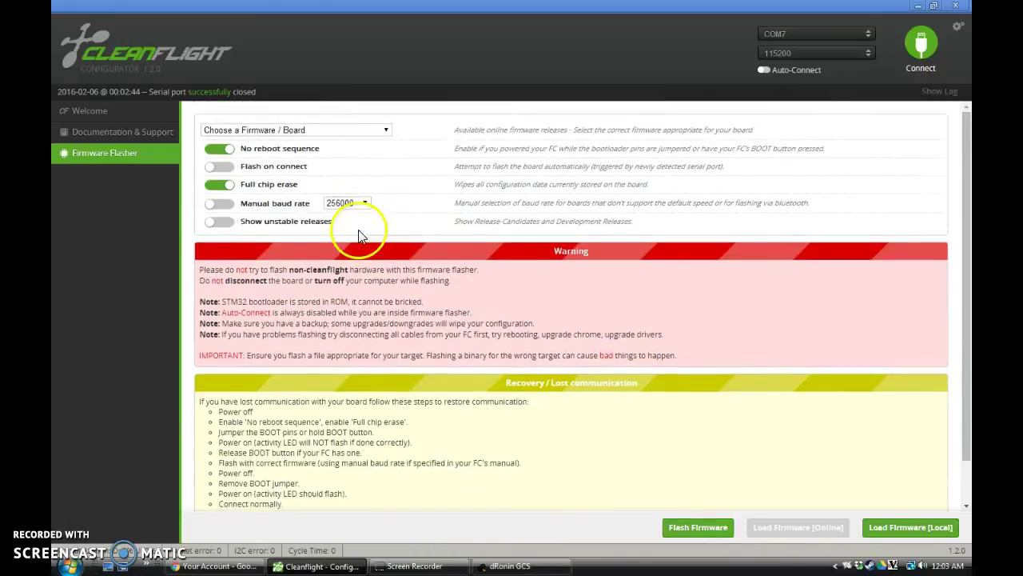
left_click(231, 151)
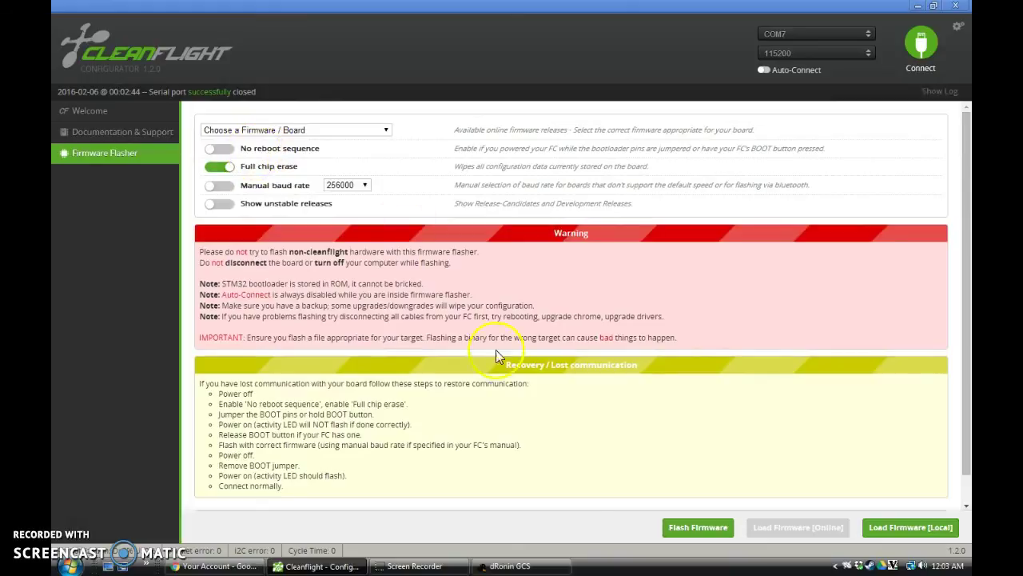
left_click(703, 529)
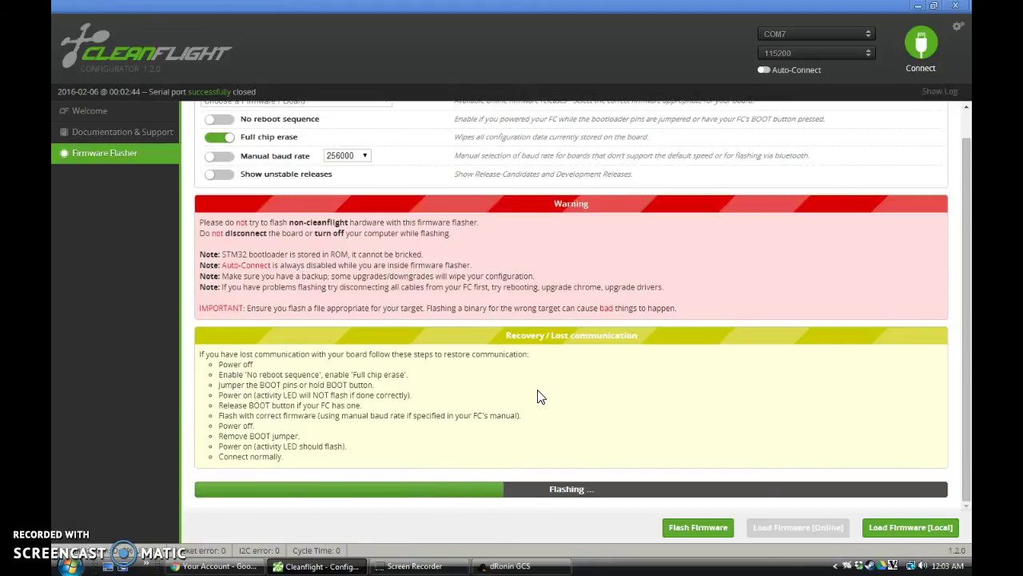
left_click(589, 440)
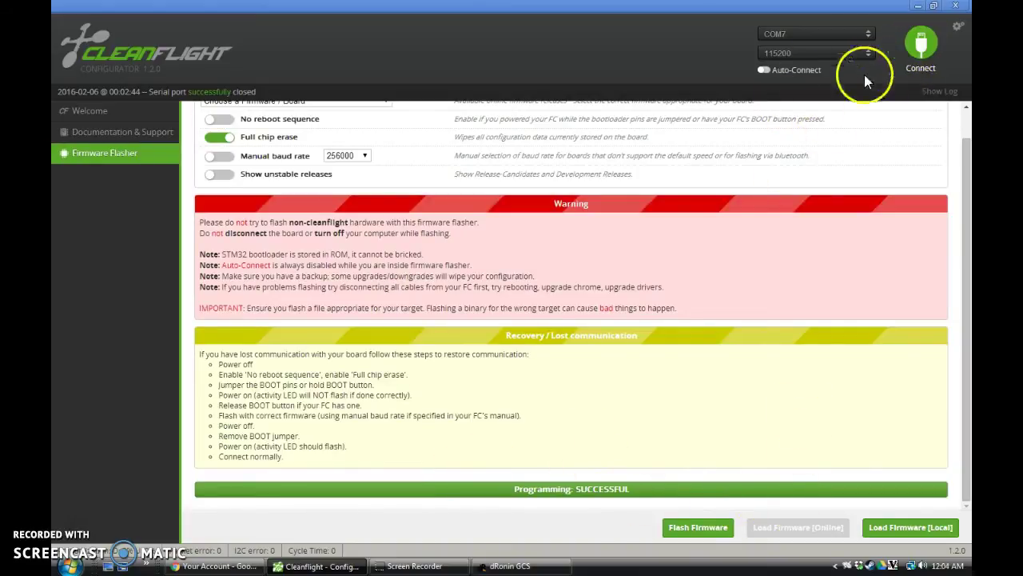
Switch to dRonin GCS, connect to the board over serial port COM7 and open the flight data view.
left_click(921, 6)
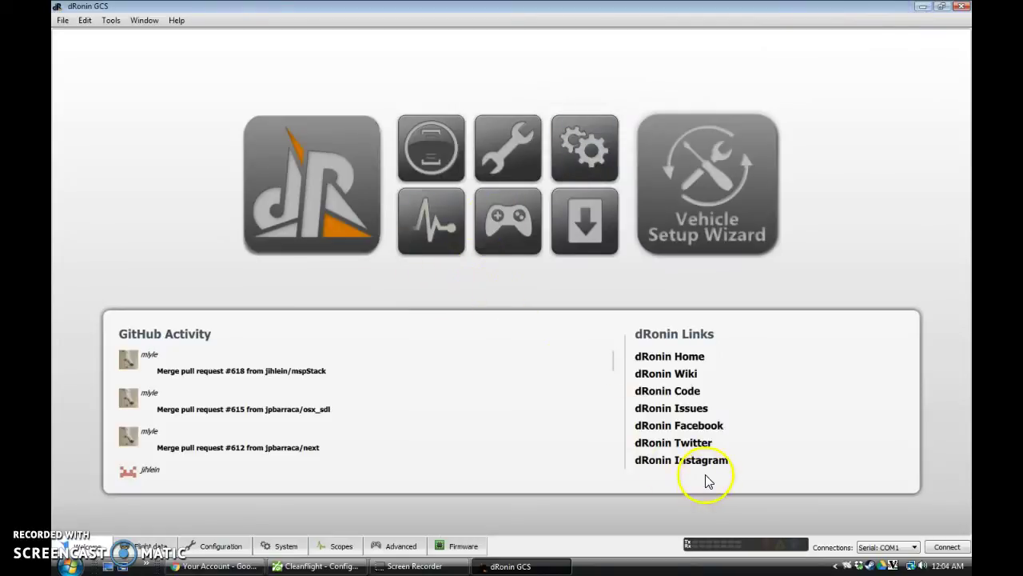
left_click(886, 547)
left_click(888, 537)
left_click(945, 547)
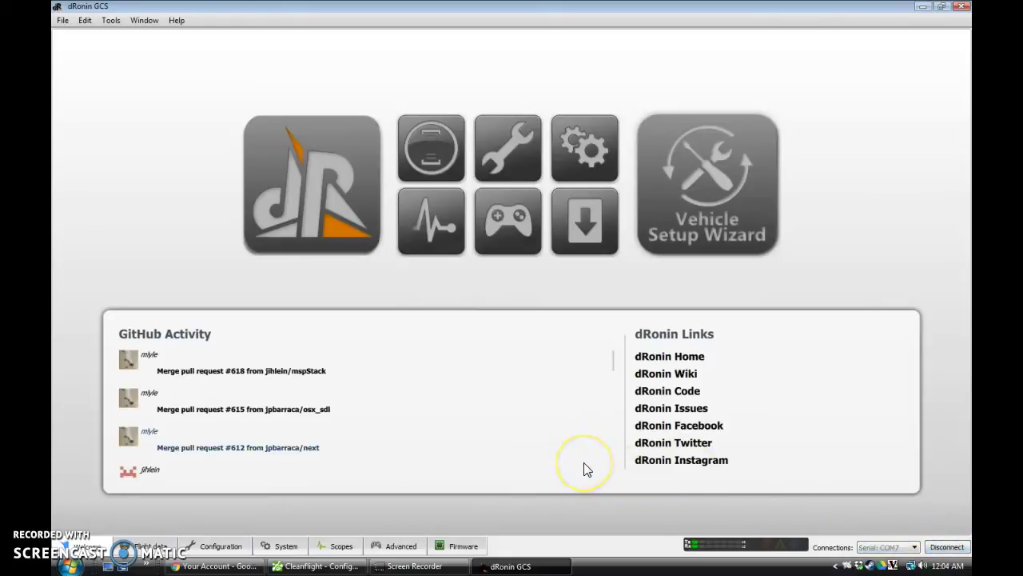
left_click(769, 545)
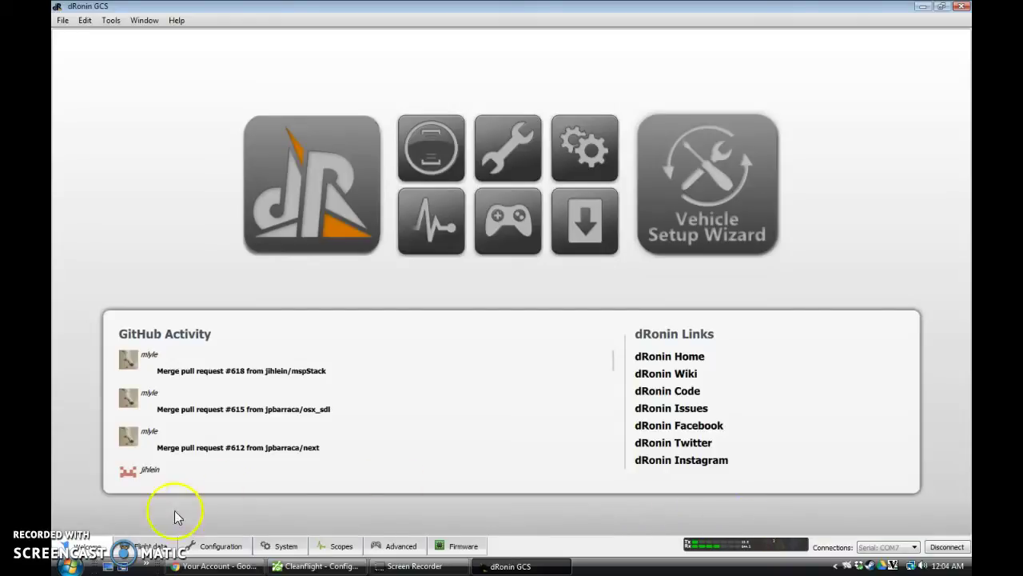
left_click(148, 546)
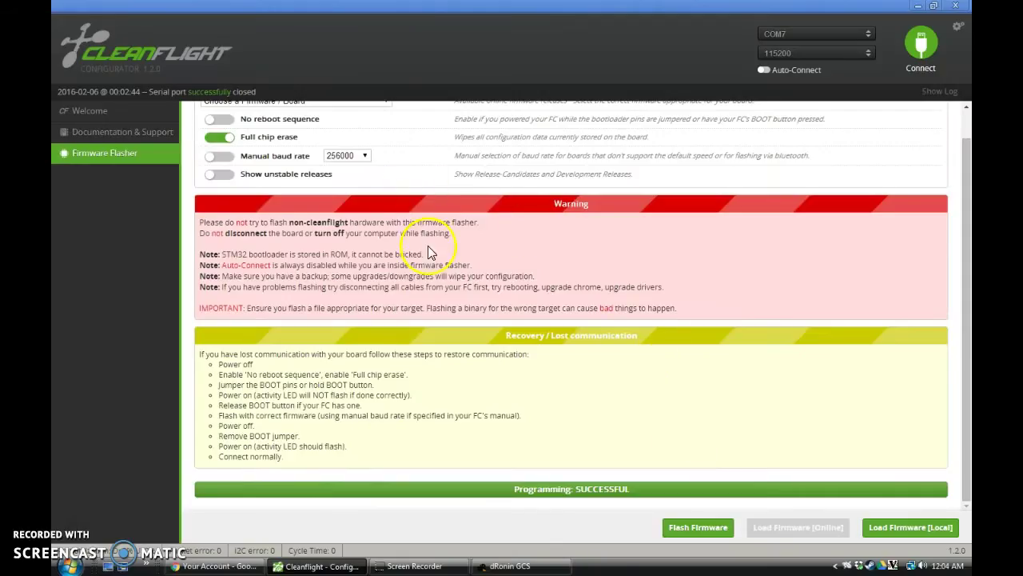
scroll(429, 252, "up", 1)
left_click(219, 149)
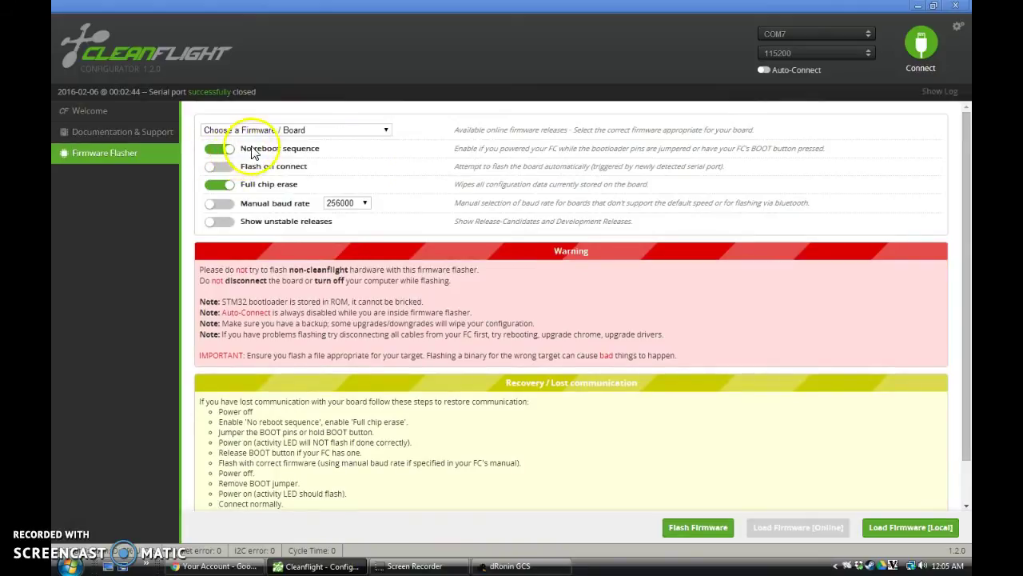
left_click(292, 131)
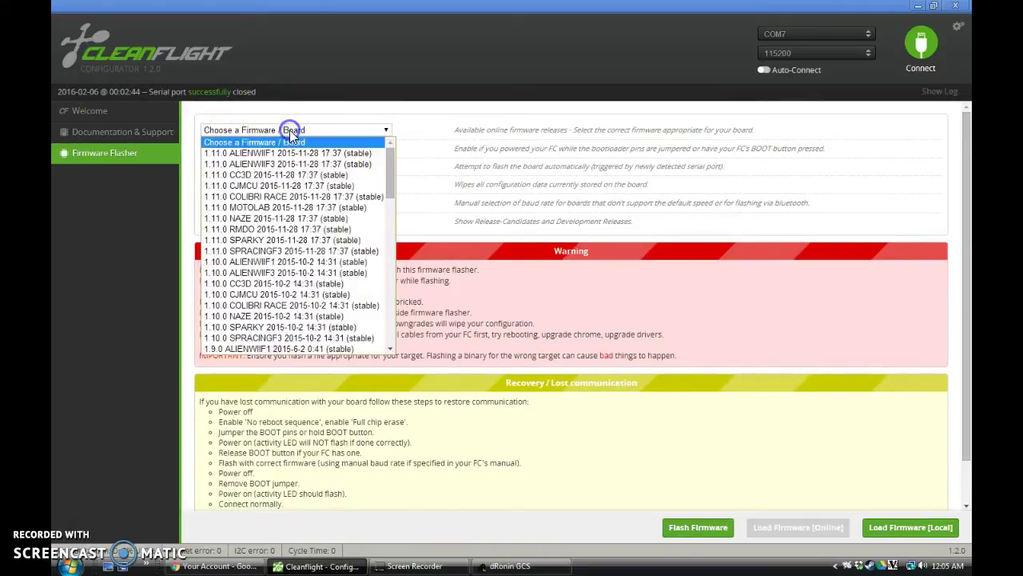
left_click(274, 218)
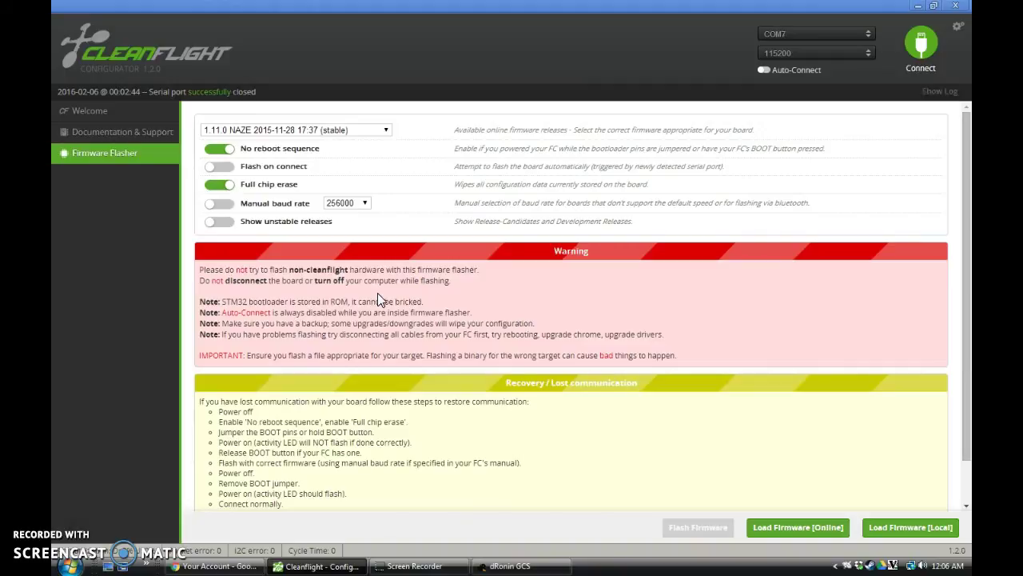
Load the chosen NAZE 1.11.0 firmware from the online source and flash it to the board.
left_click(769, 530)
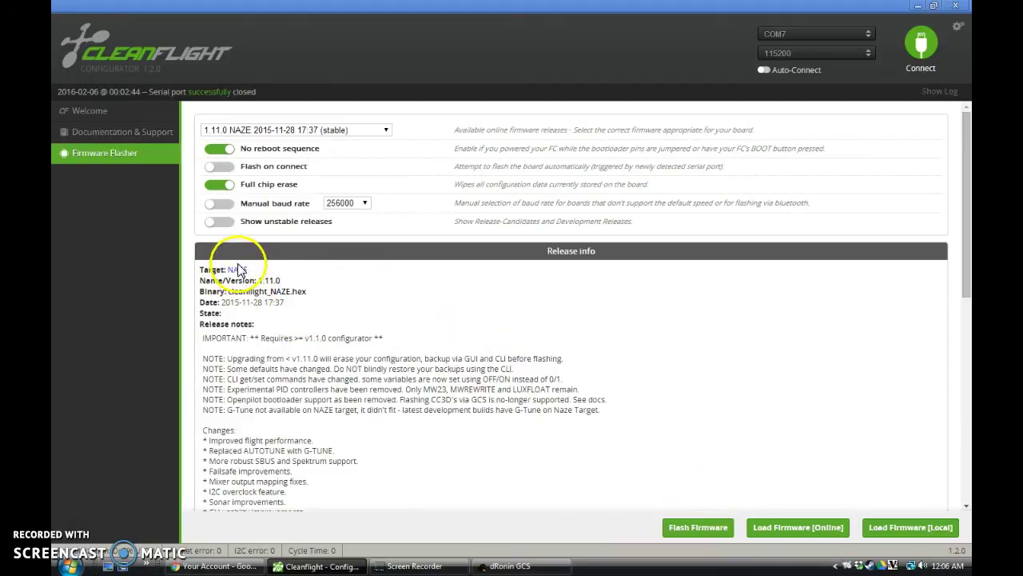
left_click(712, 529)
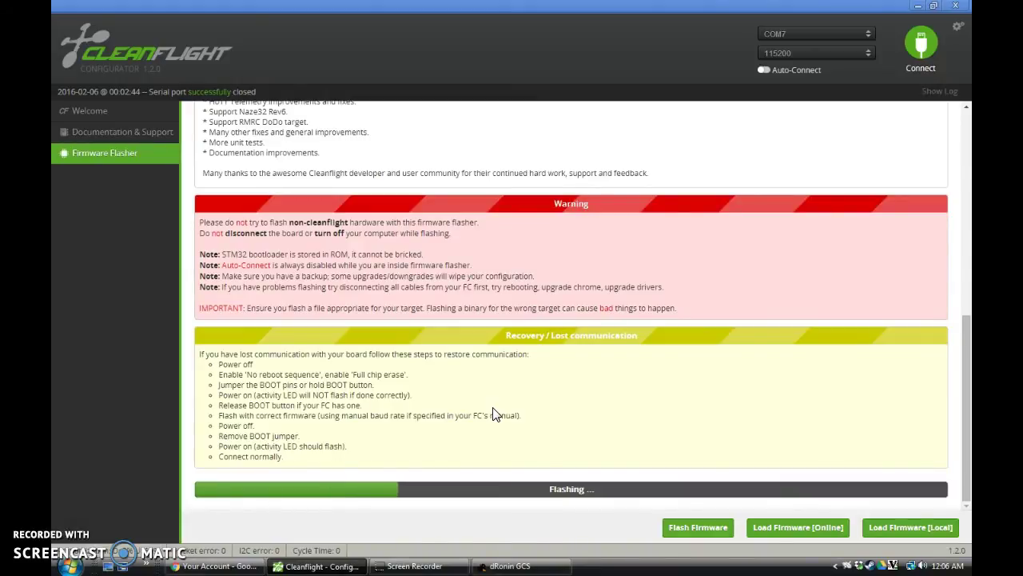
left_click(537, 392)
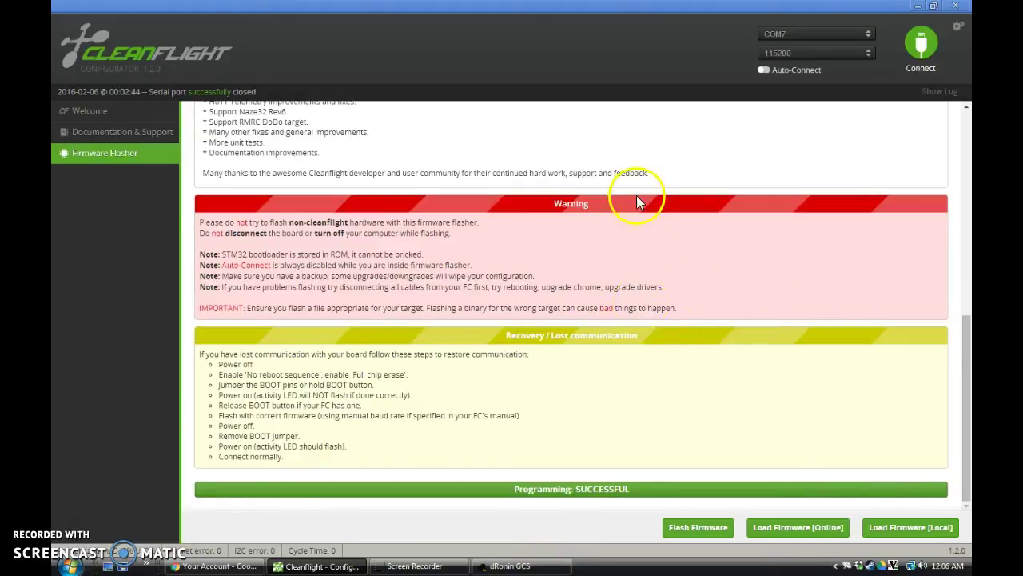
Connect to the reflashed board, reset the Z axis of the 3D model to check its orientation response, and disconnect.
left_click(921, 42)
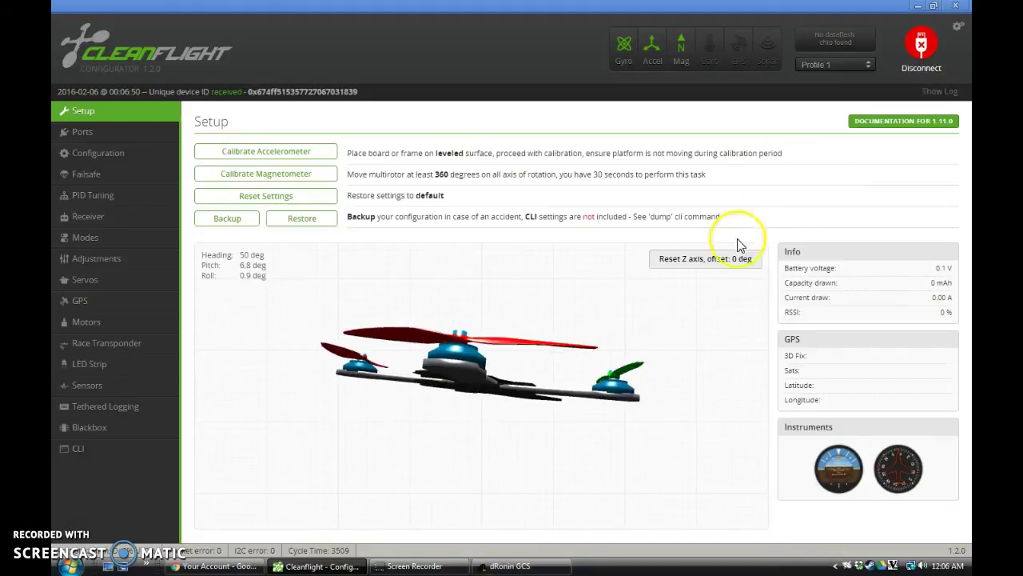
left_click(709, 261)
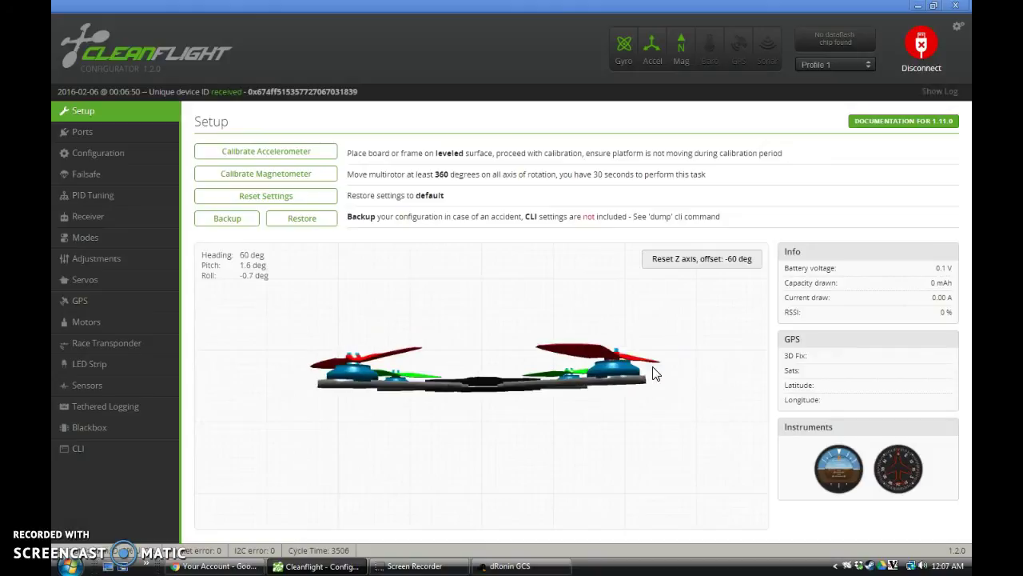
left_click(918, 45)
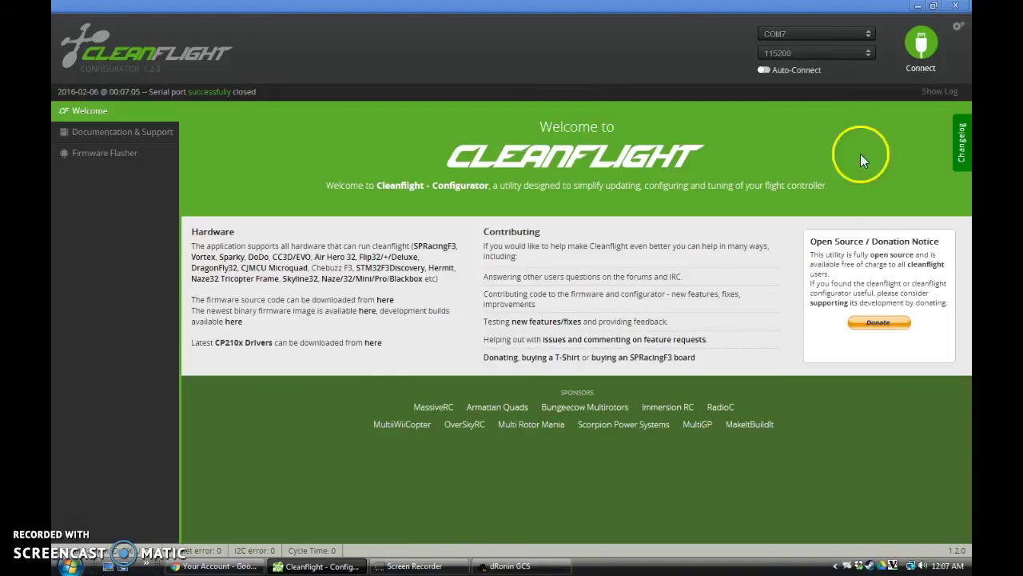
Return to the firmware flasher and load the local ef_naze32 file again.
left_click(97, 153)
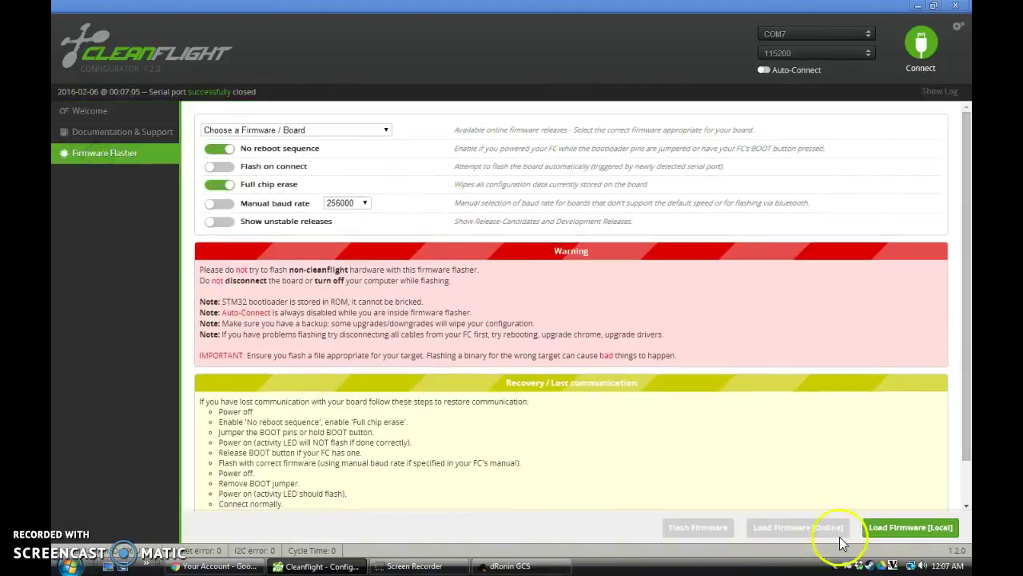
left_click(909, 524)
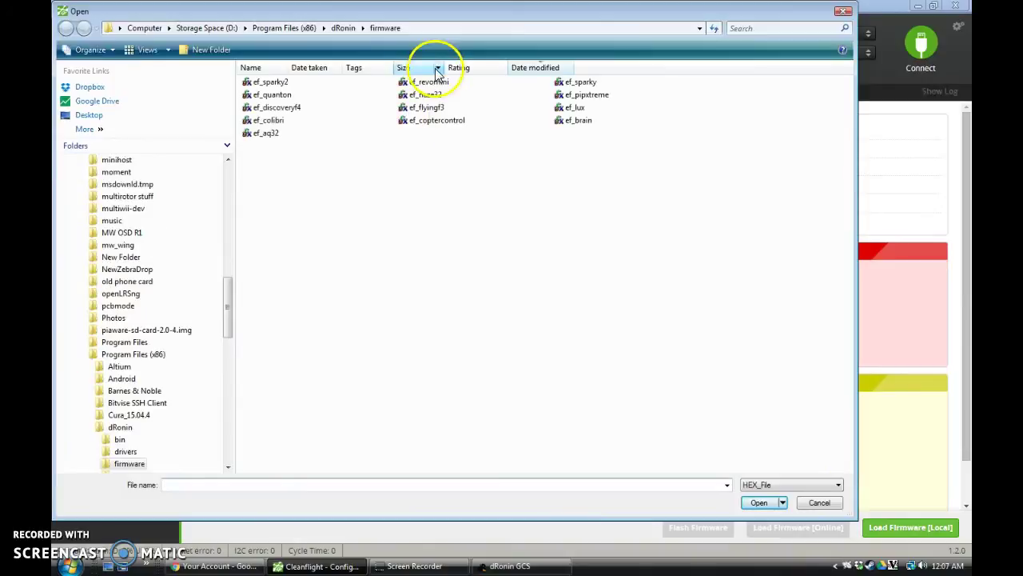
left_click(426, 94)
double_click(428, 96)
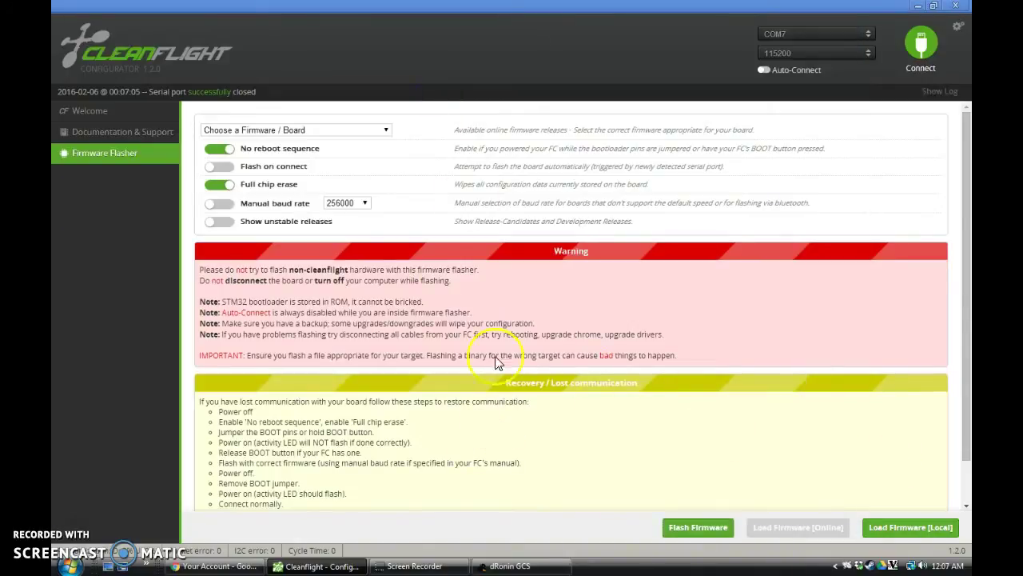
Flash the reloaded ef_naze32 firmware to the board with No reboot sequence turned off.
left_click(674, 540)
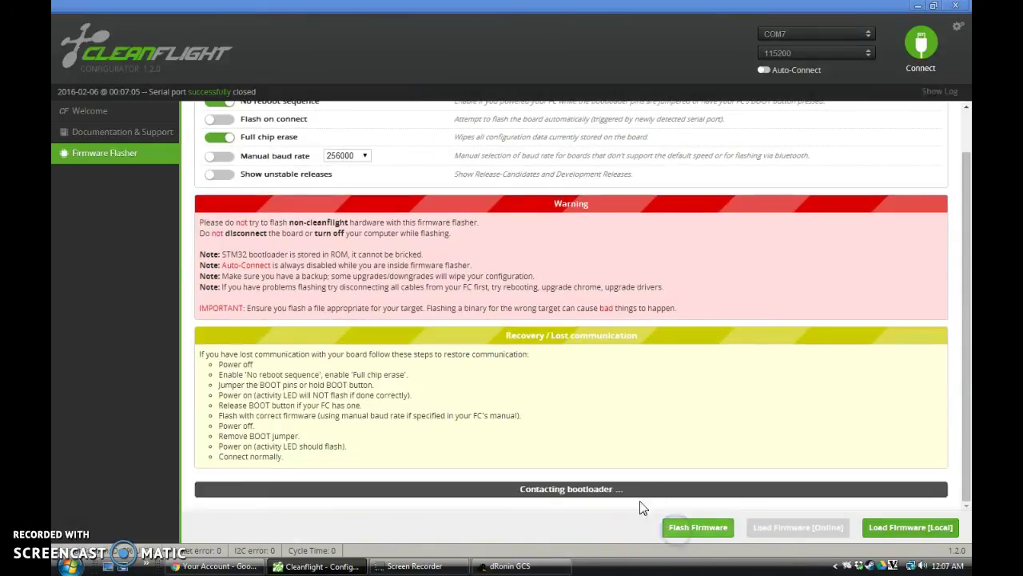
left_click(219, 148)
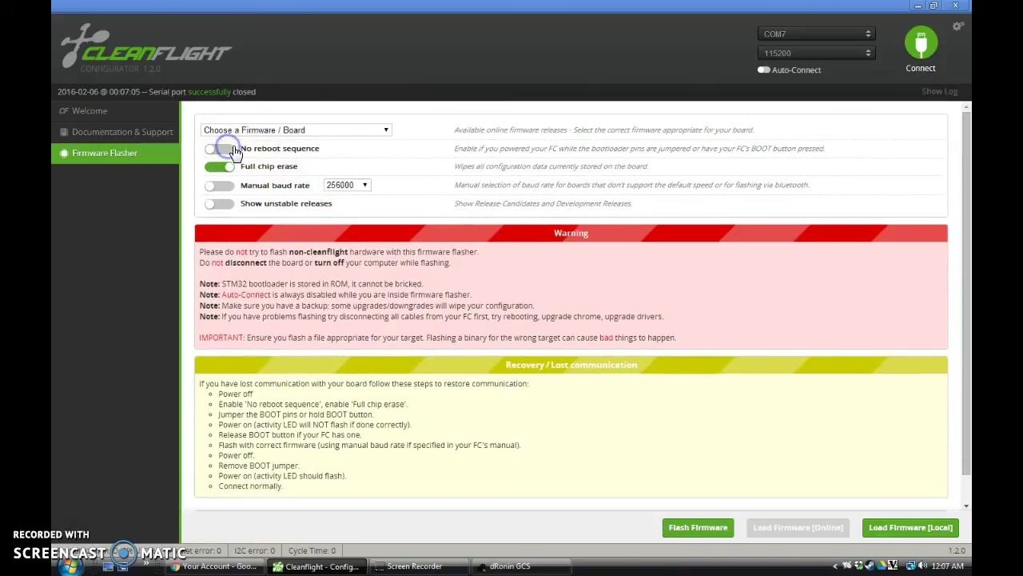
left_click(680, 538)
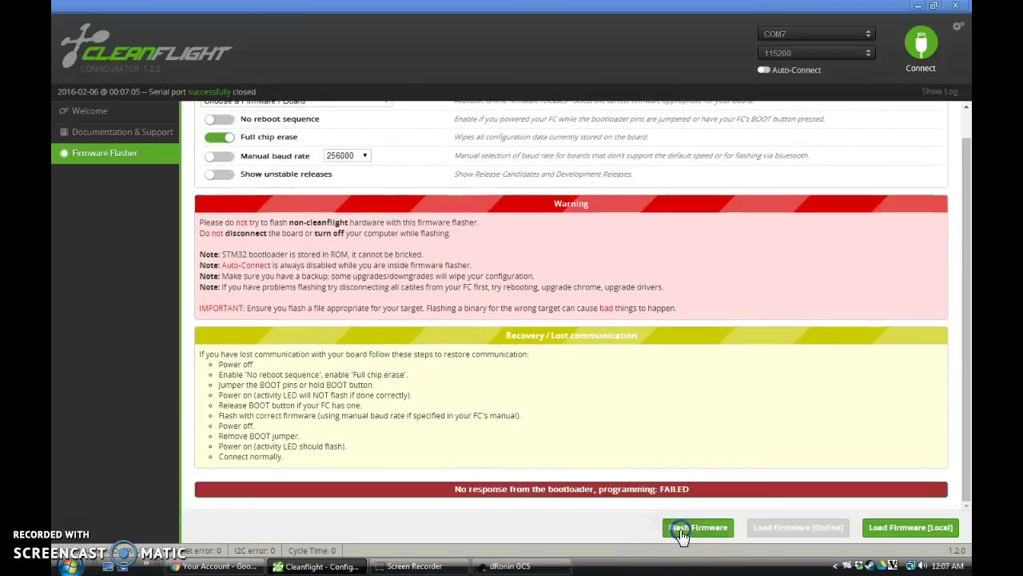
left_click(679, 533)
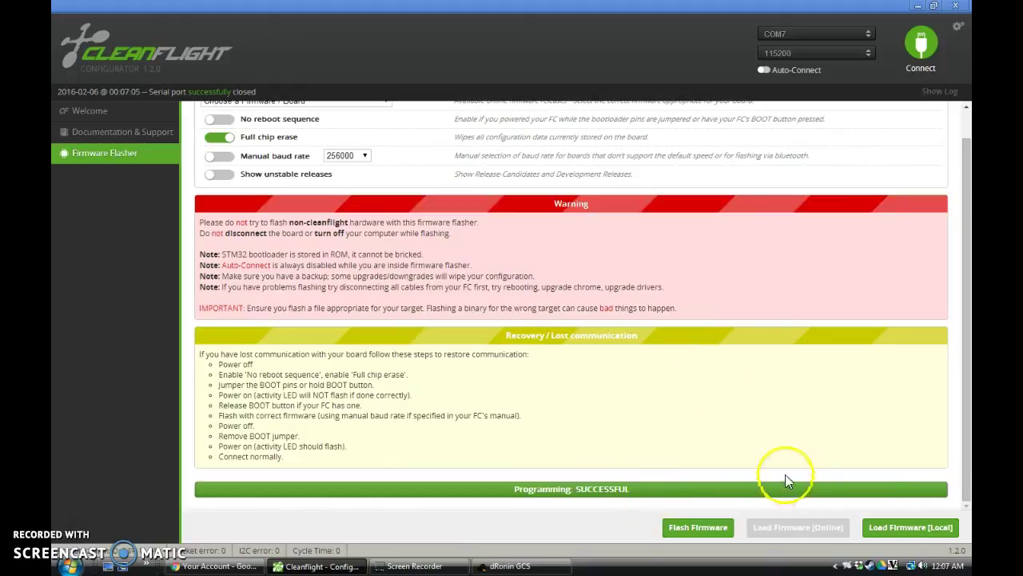
Switch to dRonin GCS and go from the flight data view to the Welcome page.
left_click(917, 7)
left_click(502, 566)
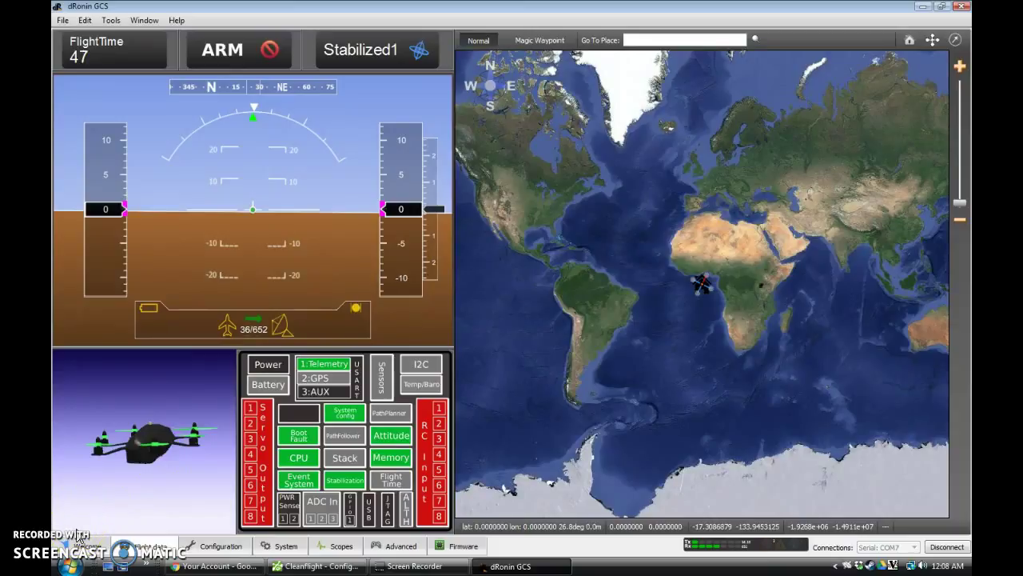
left_click(78, 537)
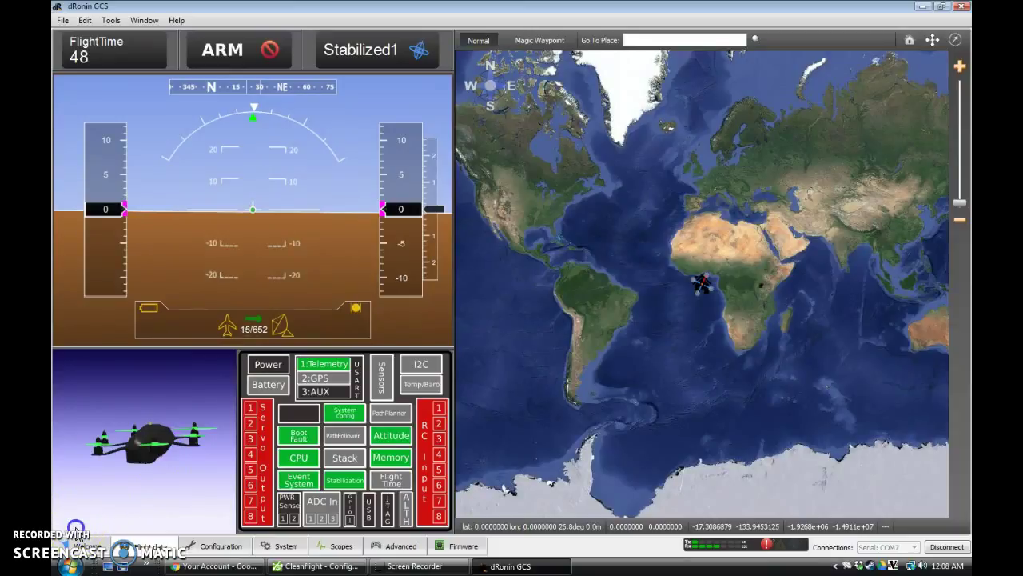